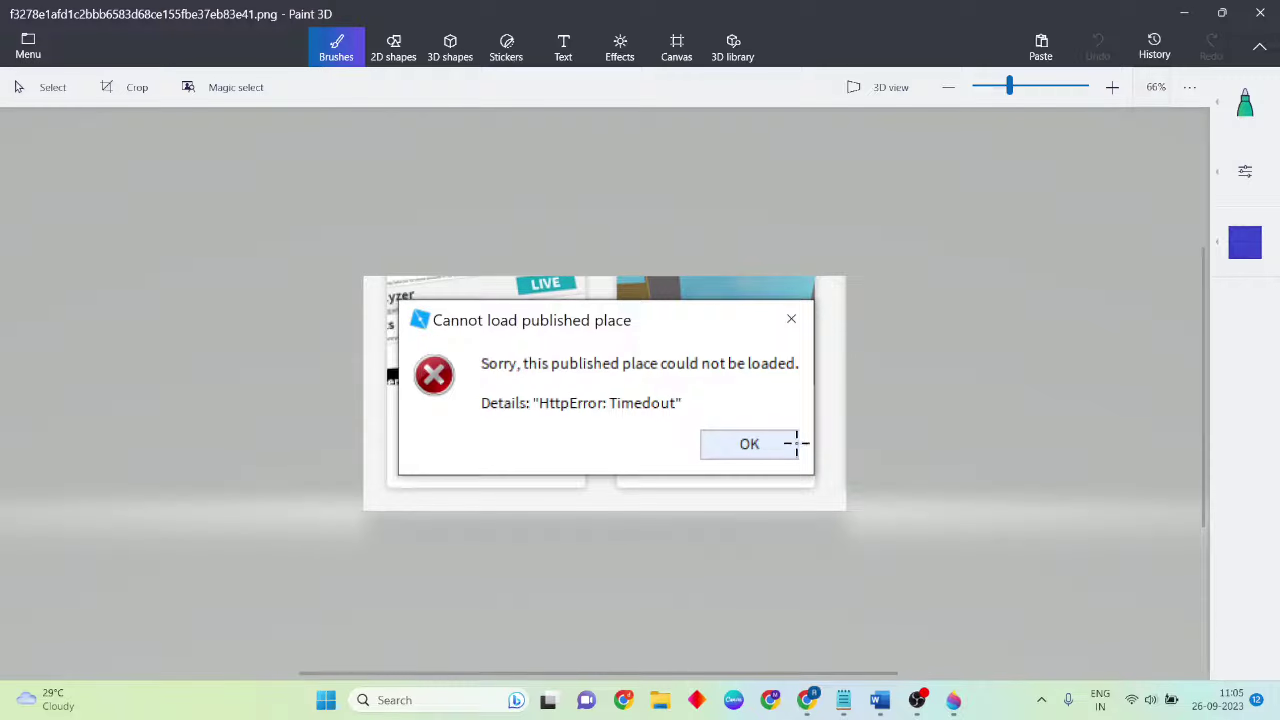
Bring up the Word document listing the restart, DNS server and IP reset fixes
left_click(879, 701)
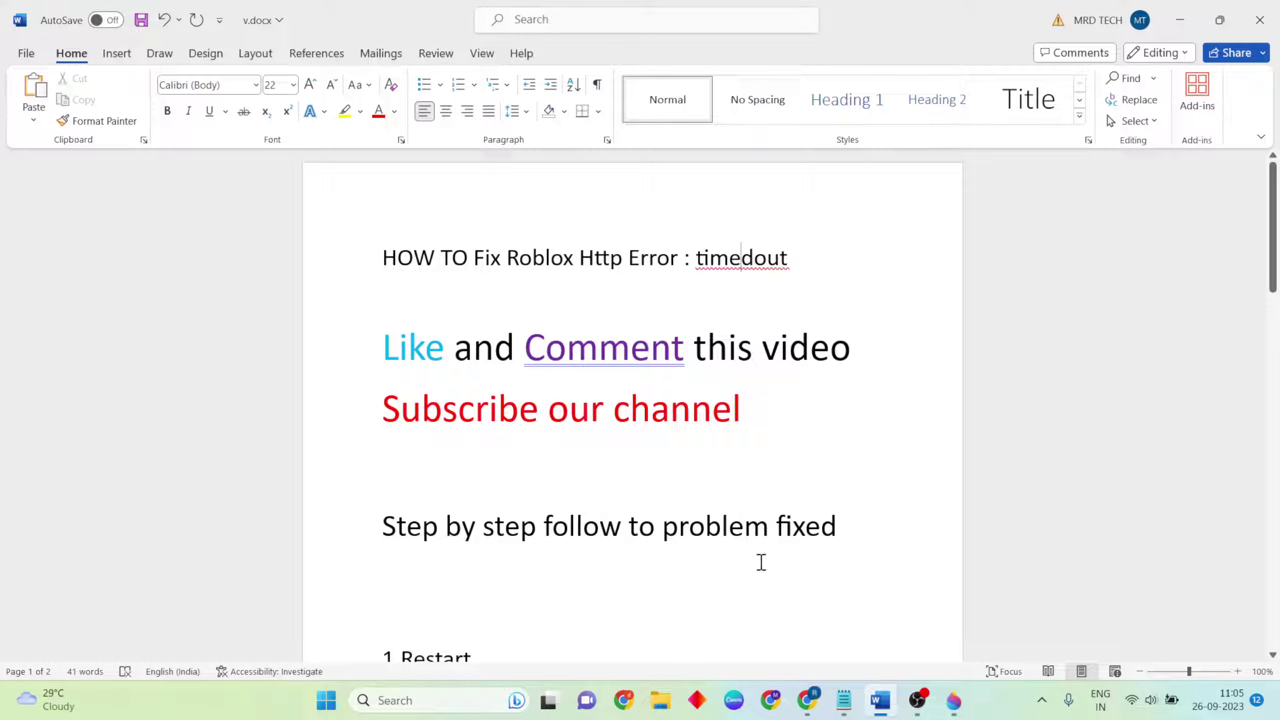
scroll(760, 560, "down", 3)
scroll(740, 550, "down", 3)
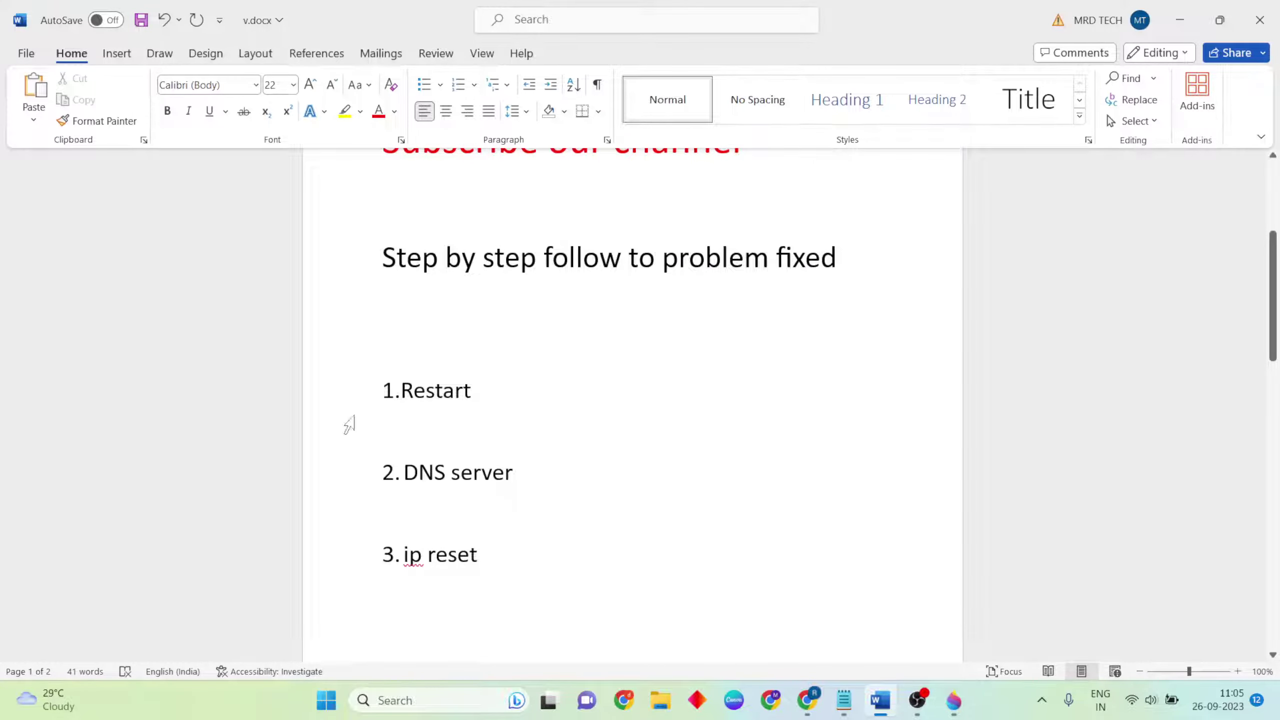
left_click(327, 700)
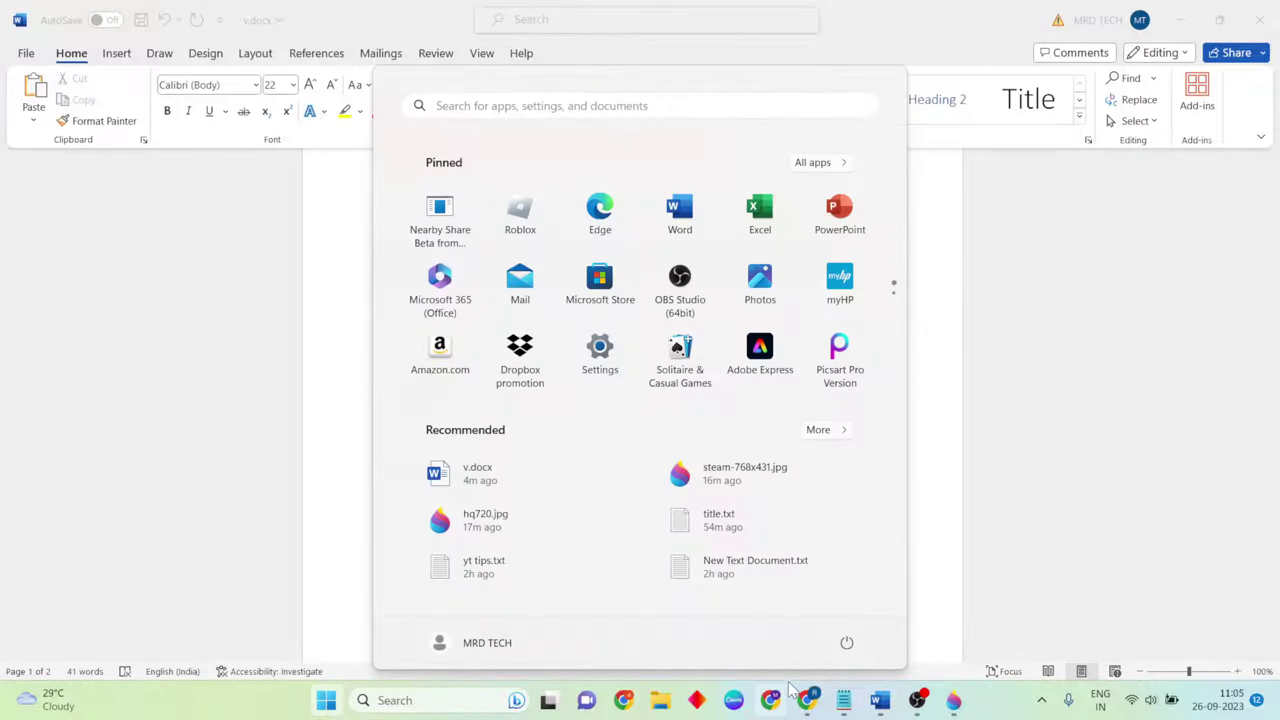
left_click(846, 644)
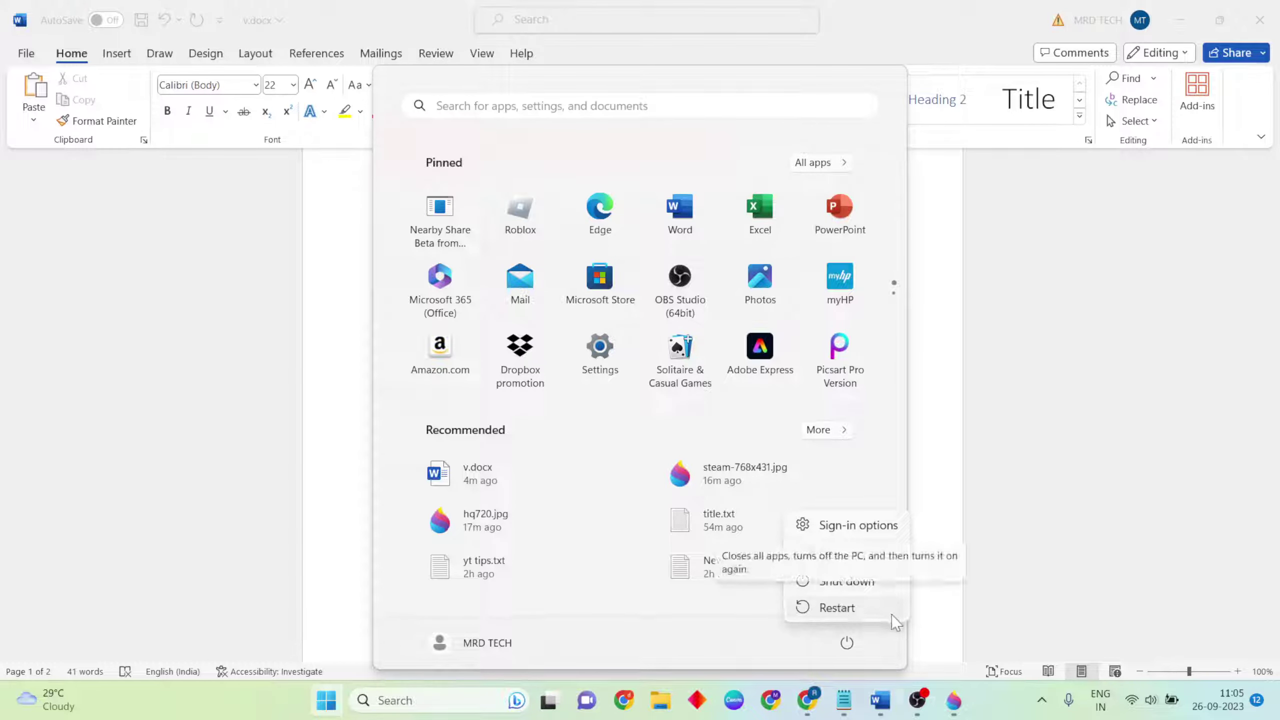
left_click(1062, 506)
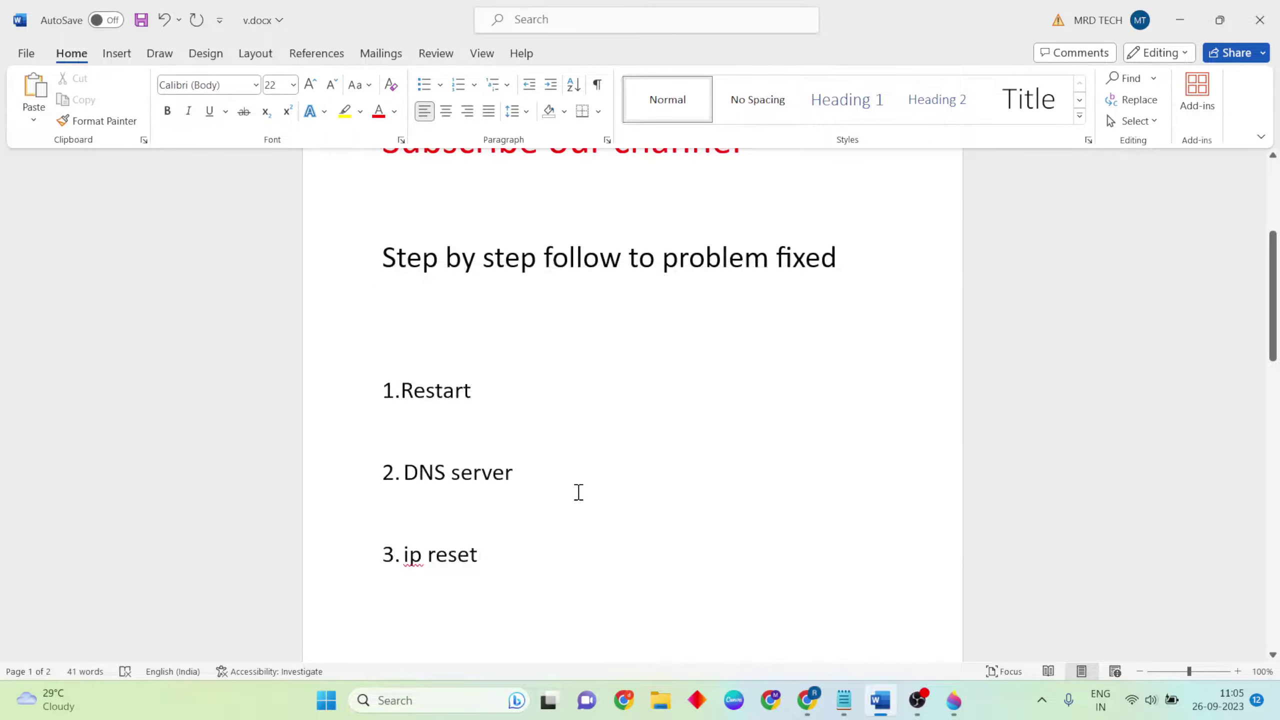
Open Control Panel's Network and Sharing Center and go to Change adapter settings
left_click(409, 701)
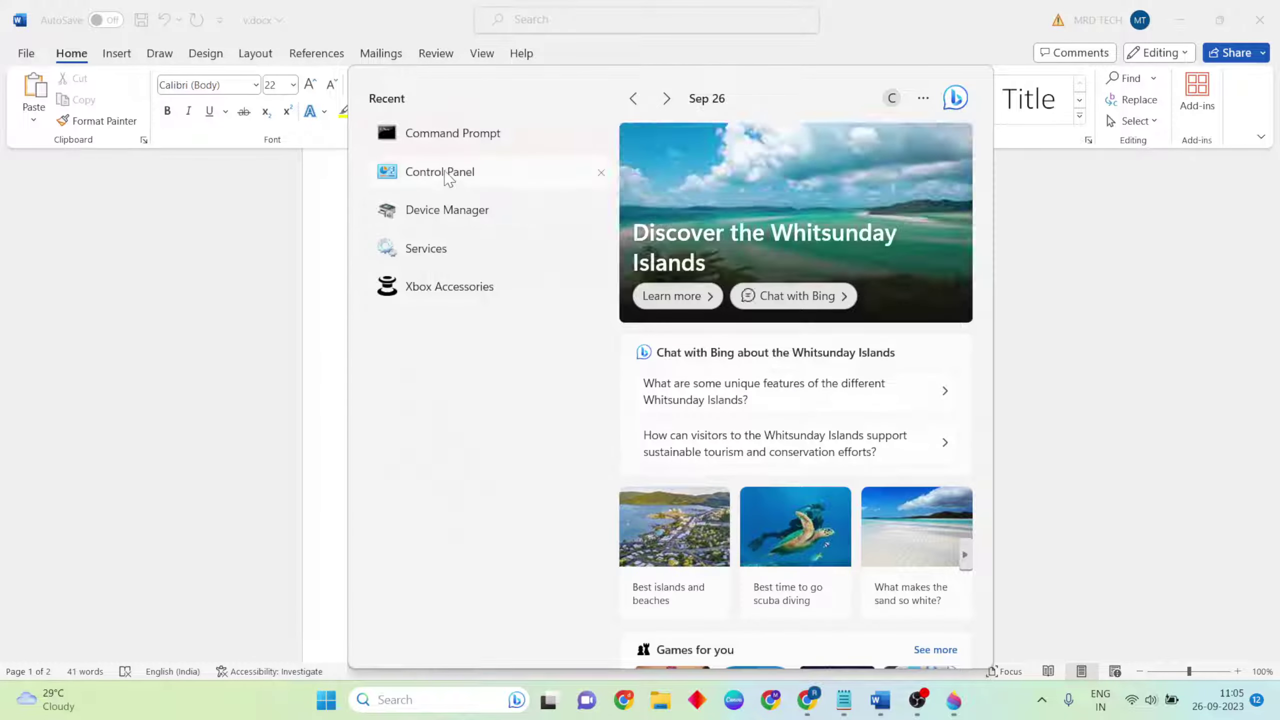
left_click(438, 171)
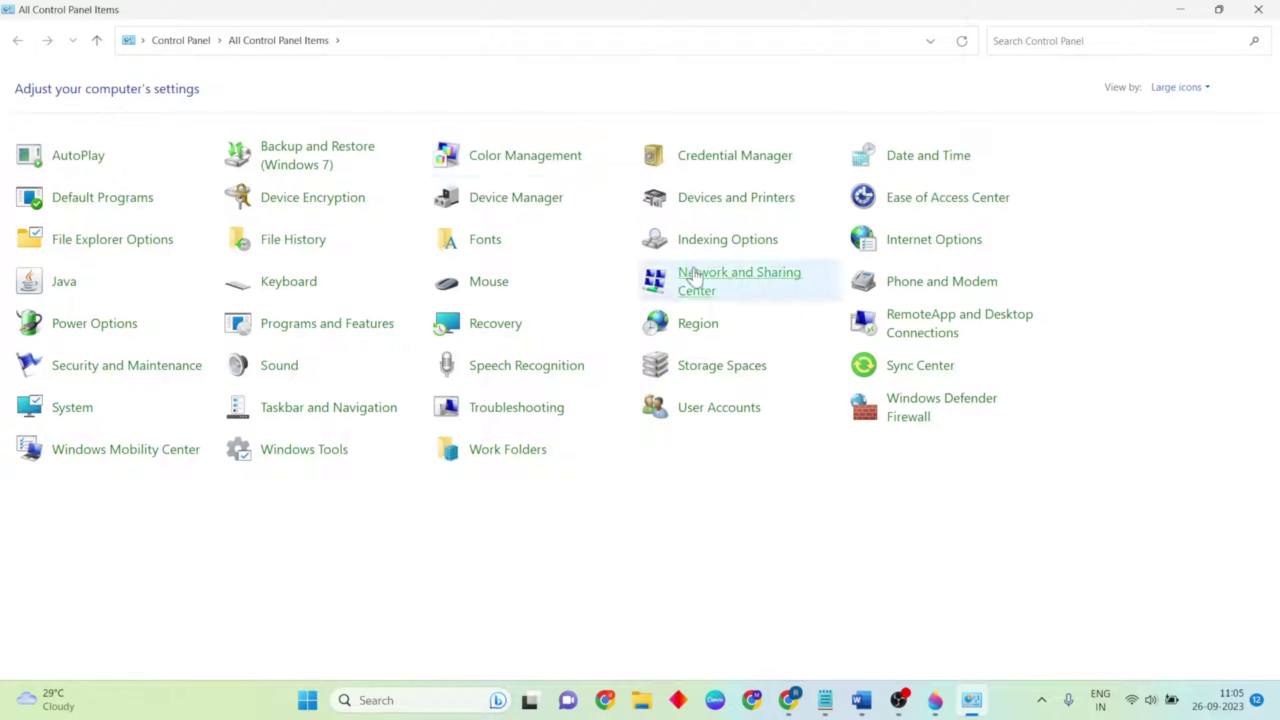
left_click(698, 290)
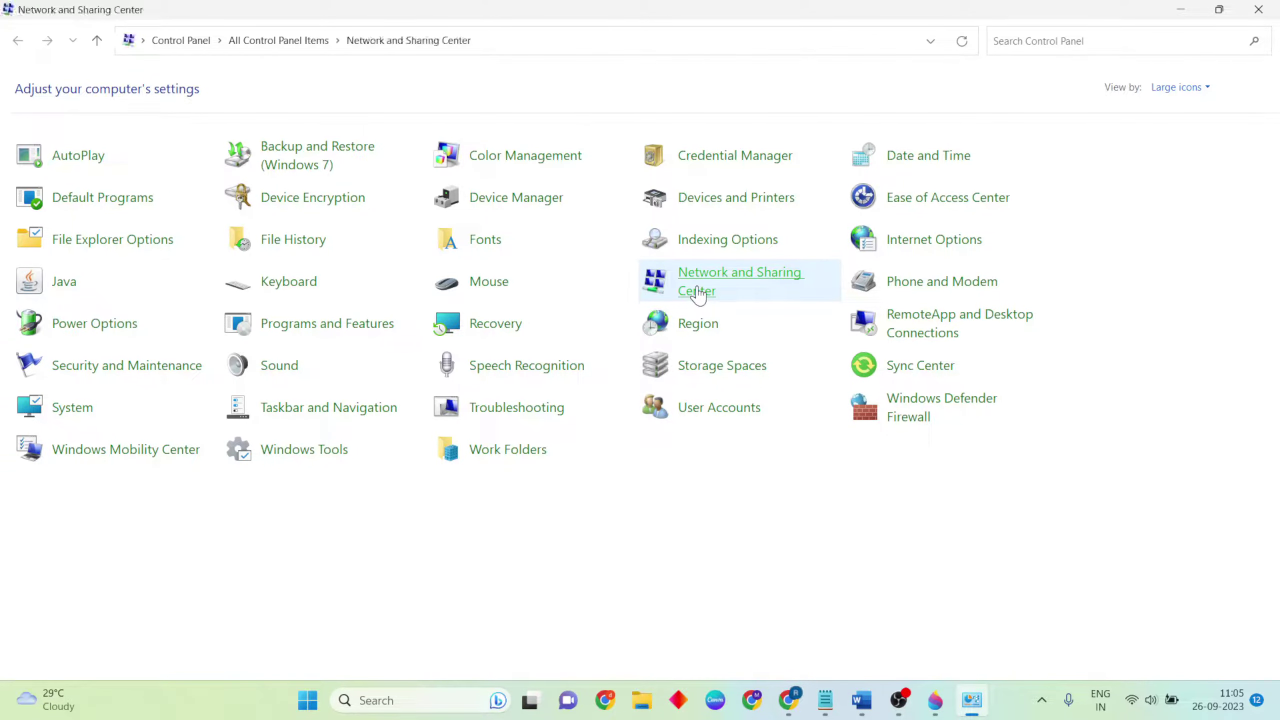
left_click(77, 111)
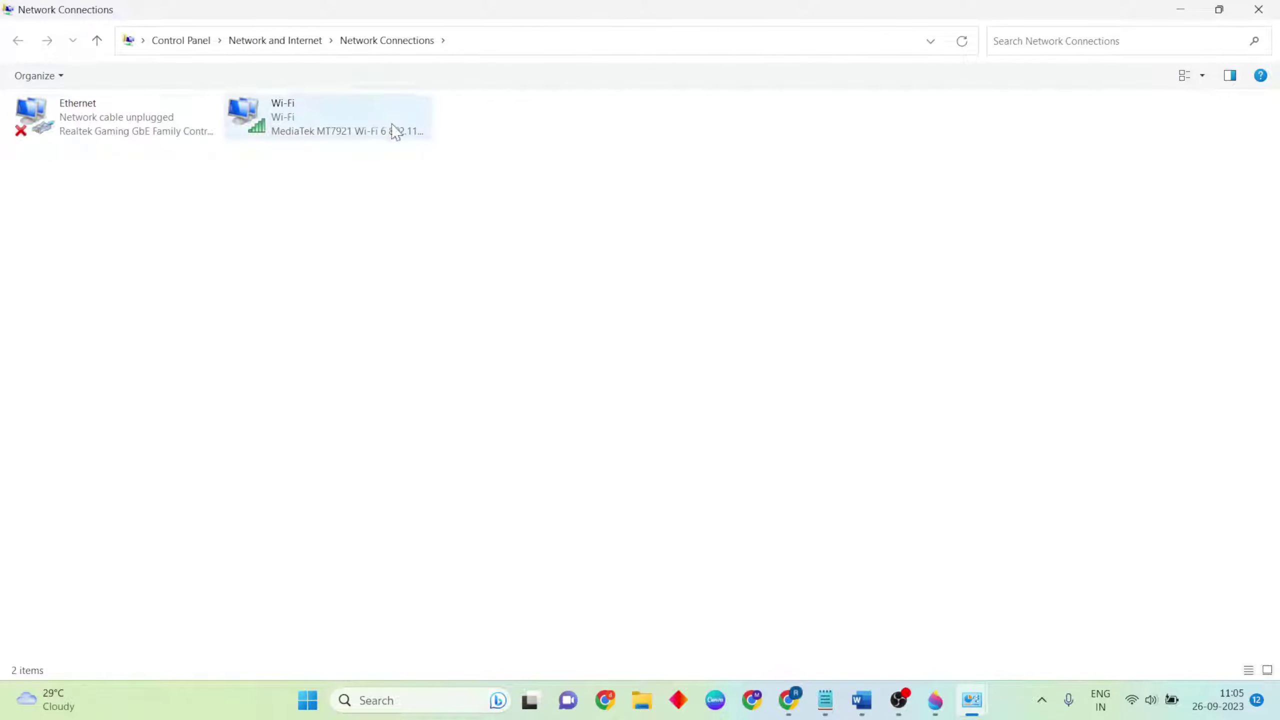
Open the Wi-Fi adapter's Properties and select Internet Protocol Version 4 (TCP/IPv4)
right_click(370, 126)
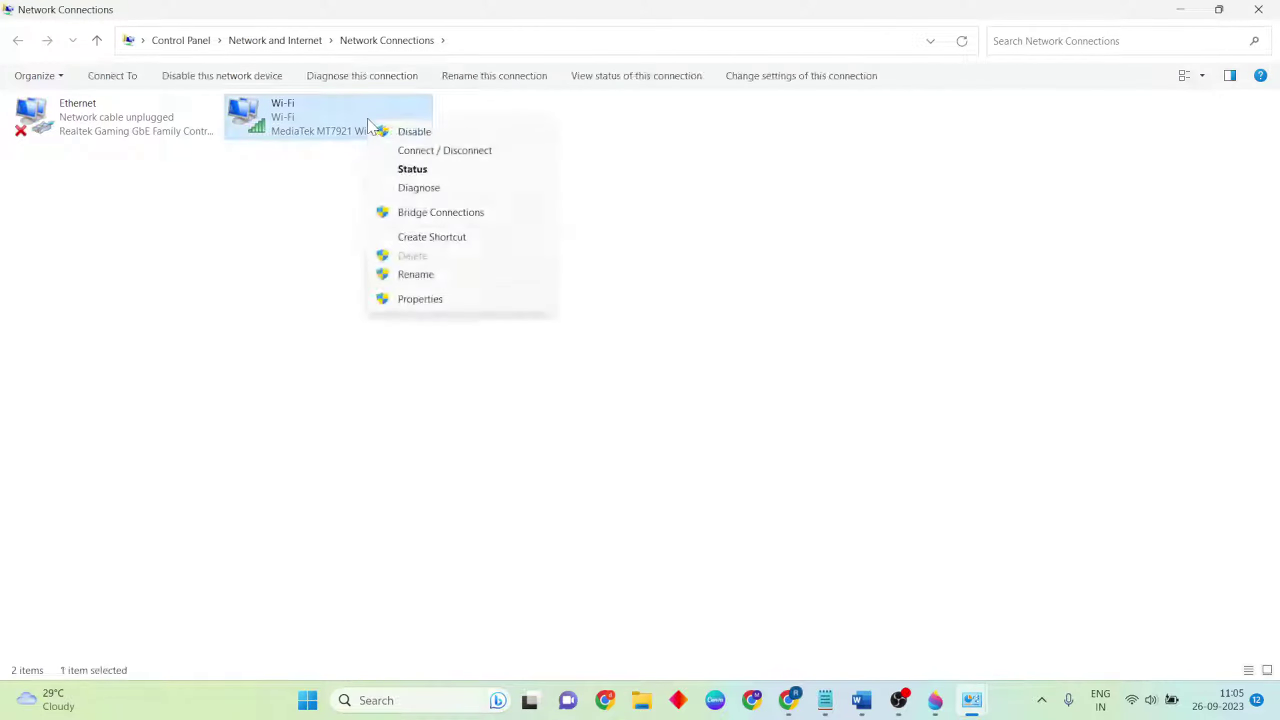
left_click(418, 298)
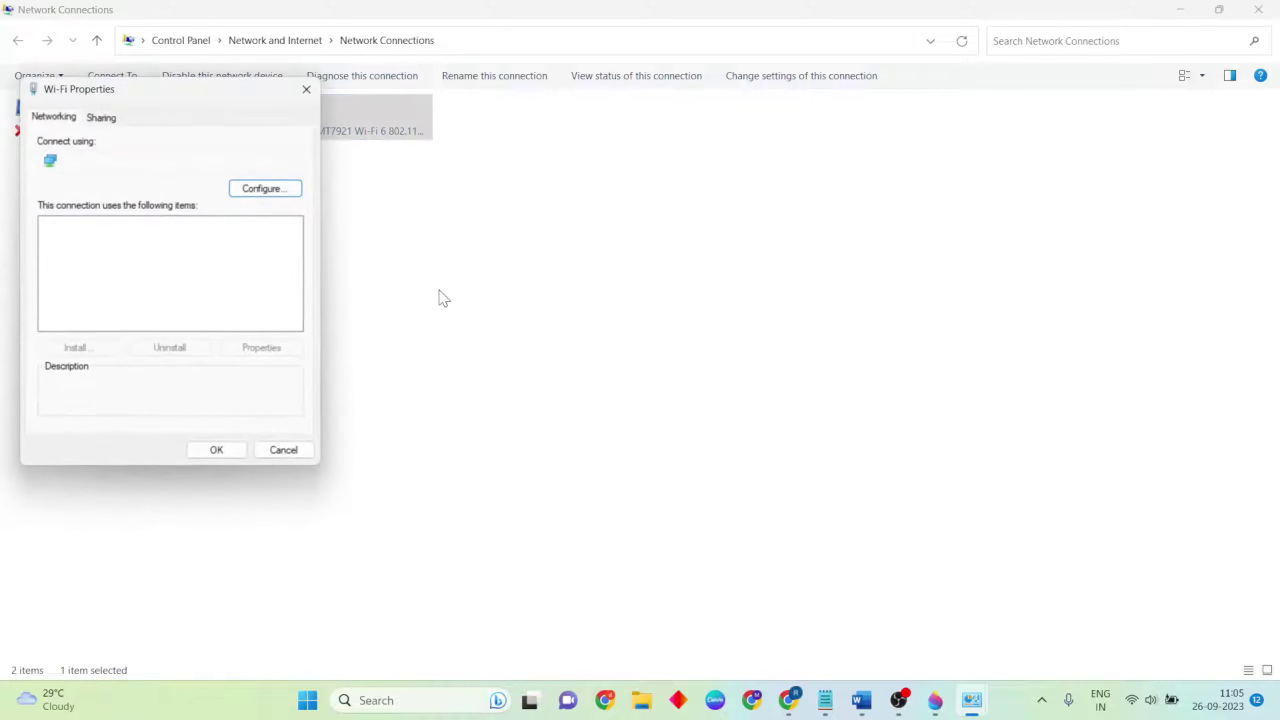
left_click(158, 295)
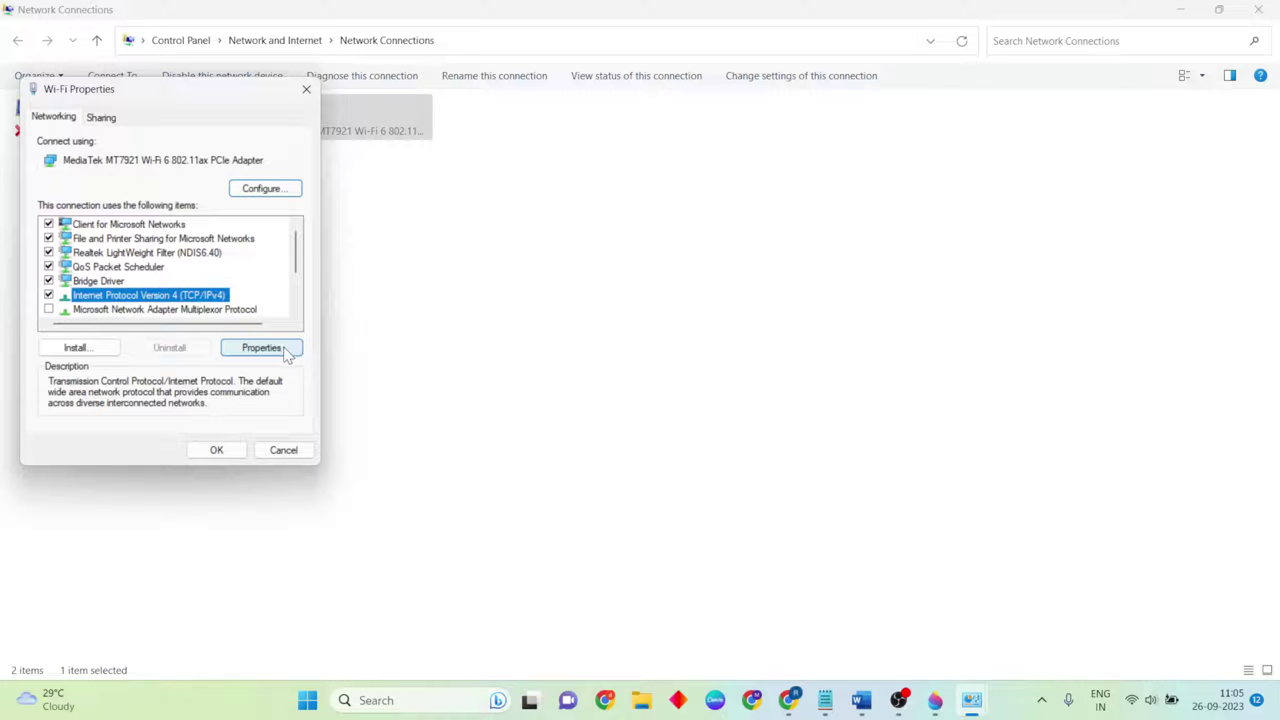
Set Wi-Fi IPv4 DNS to 8.8.8.8 and 8.8.4.4, save, and close Wi-Fi Properties
left_click(263, 348)
type("8.8.4.4")
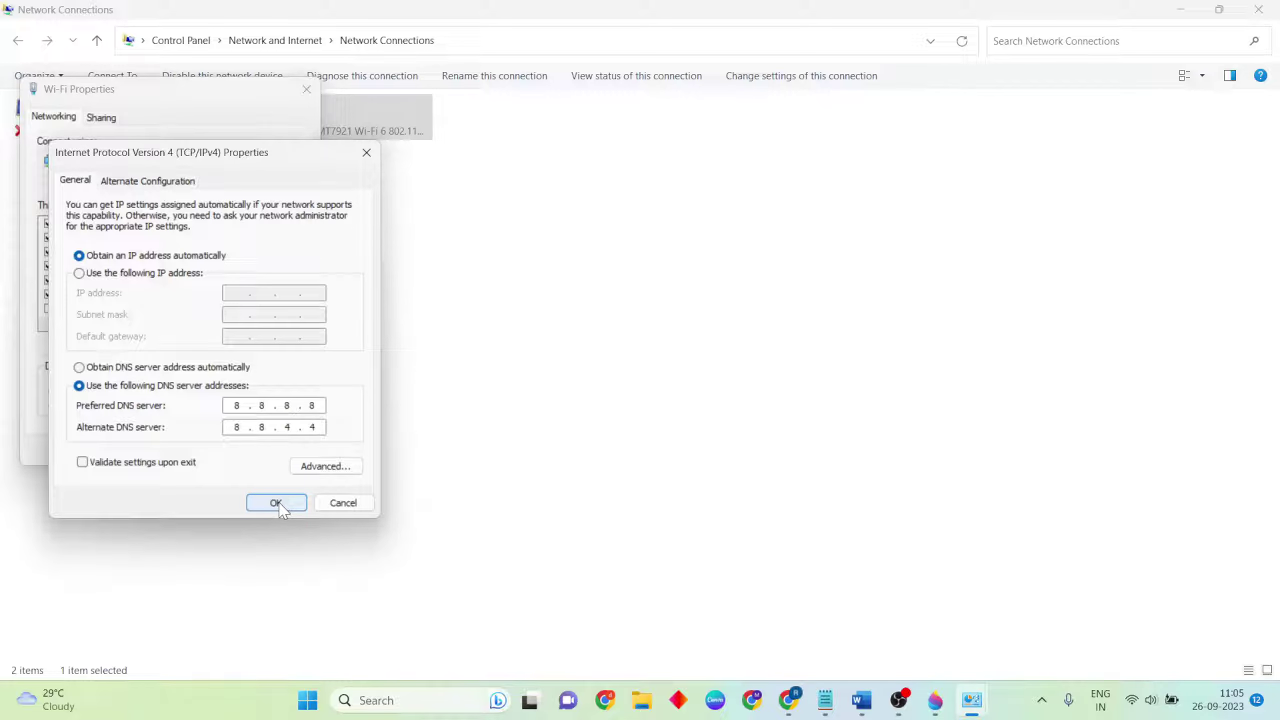
left_click(276, 503)
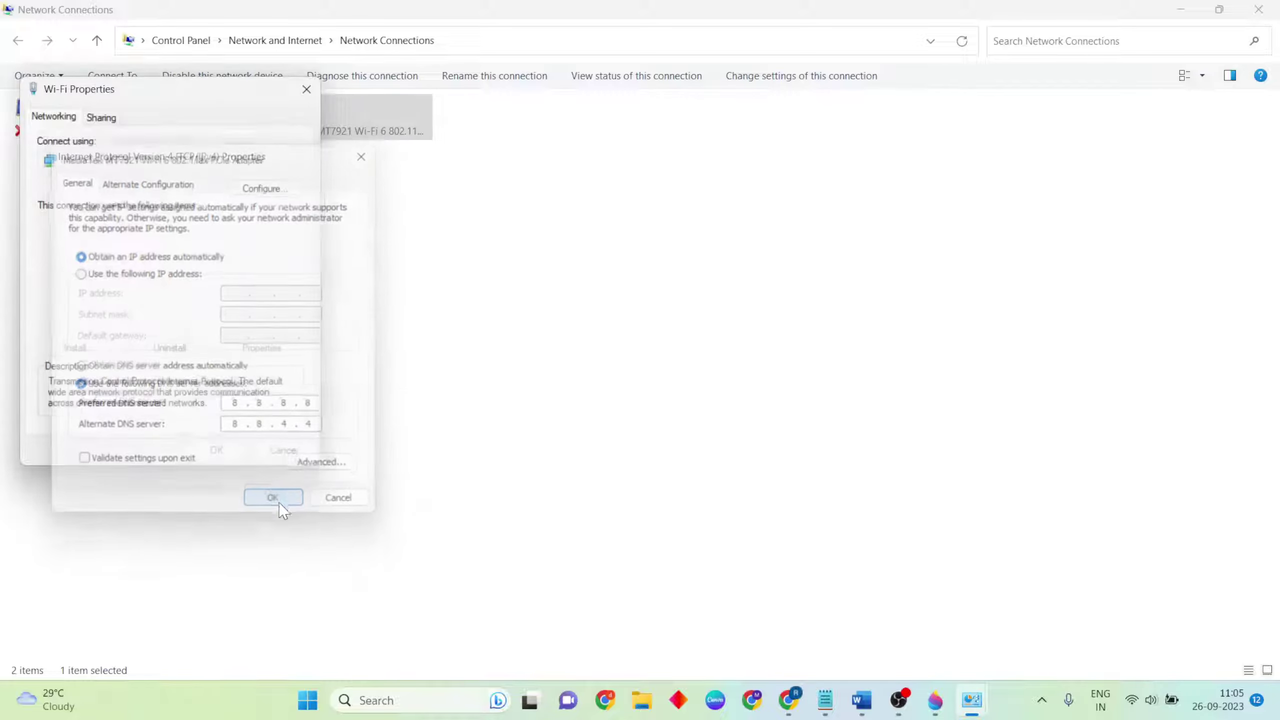
left_click(219, 454)
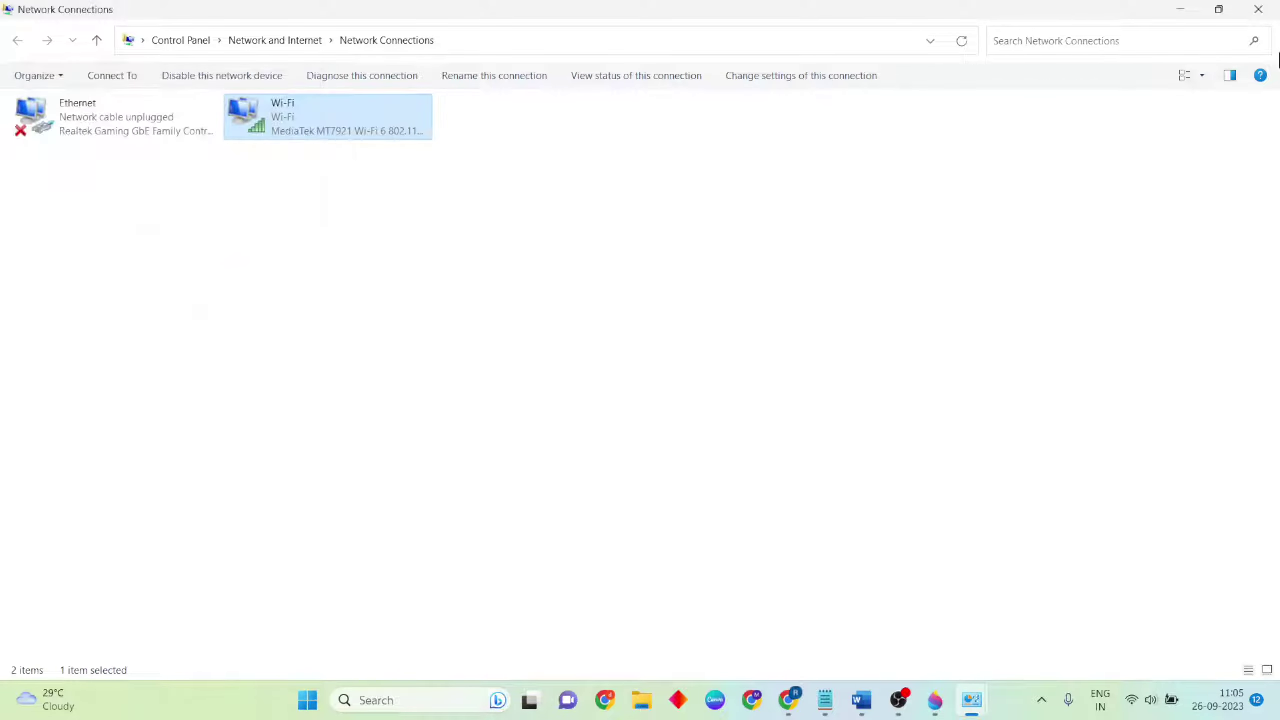
Close the Control Panel windows and the non-administrator Command Prompt
left_click(1259, 9)
left_click(1258, 9)
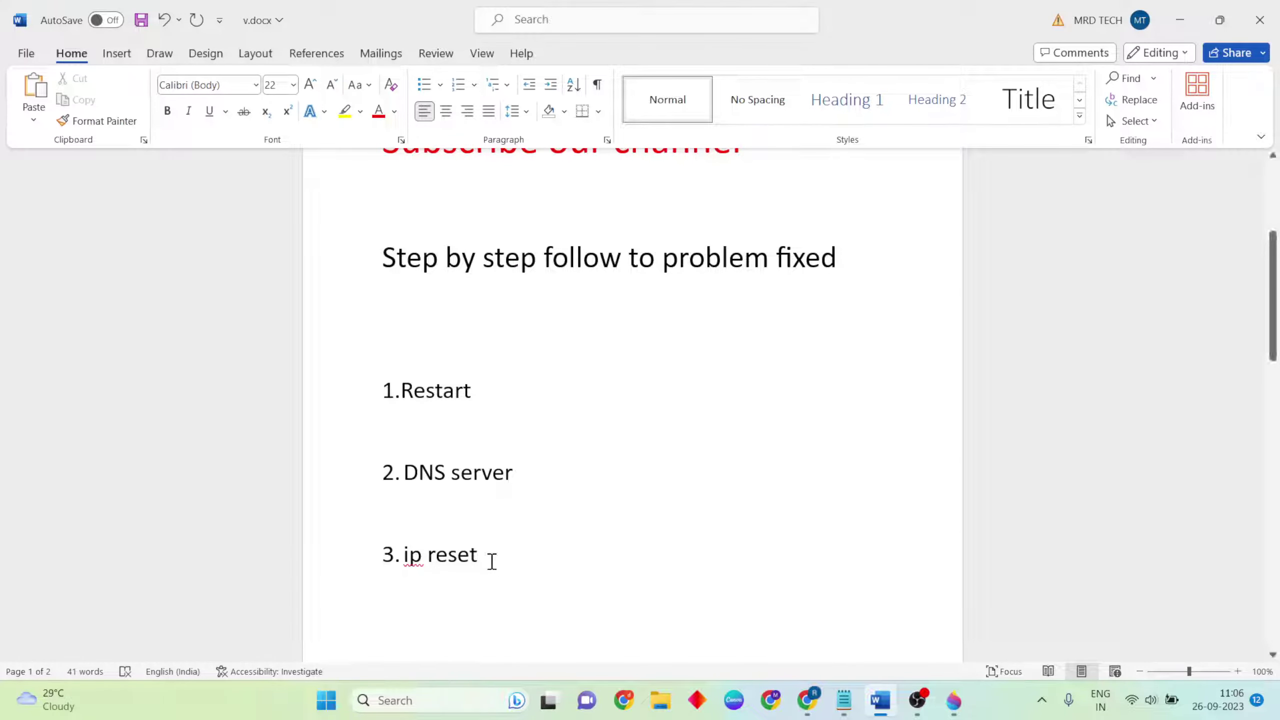
left_click(412, 700)
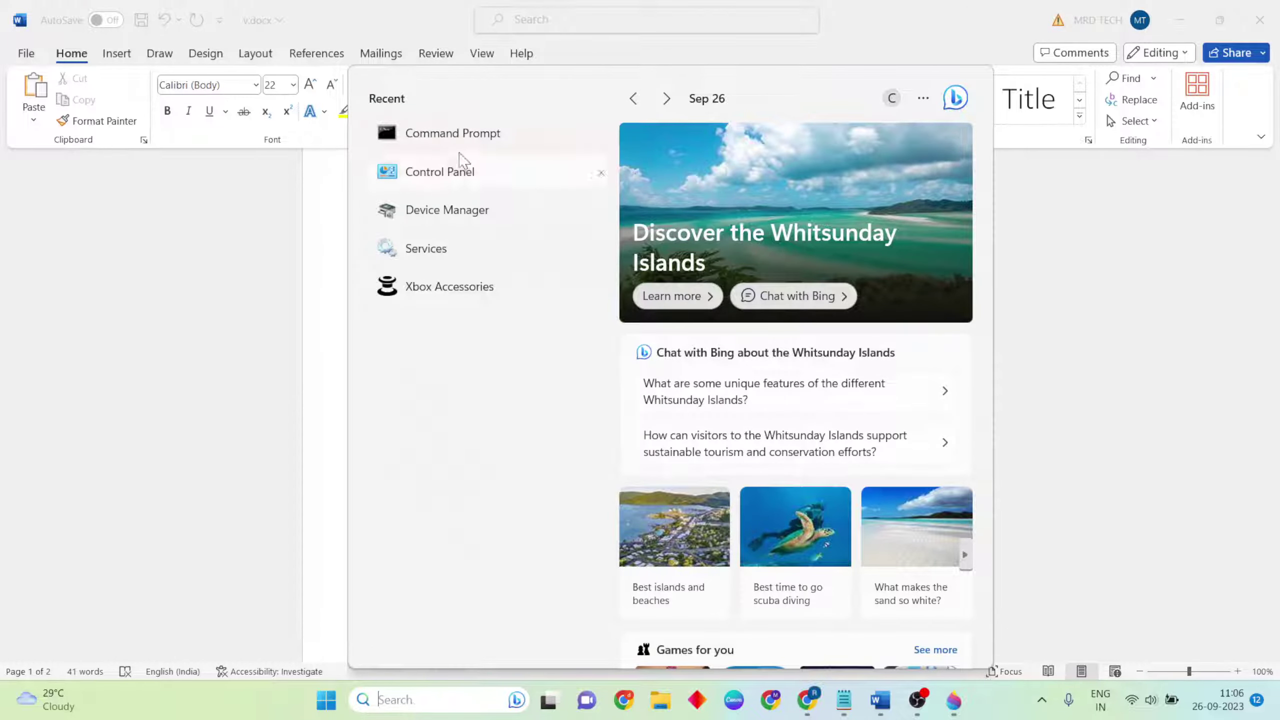
left_click(452, 133)
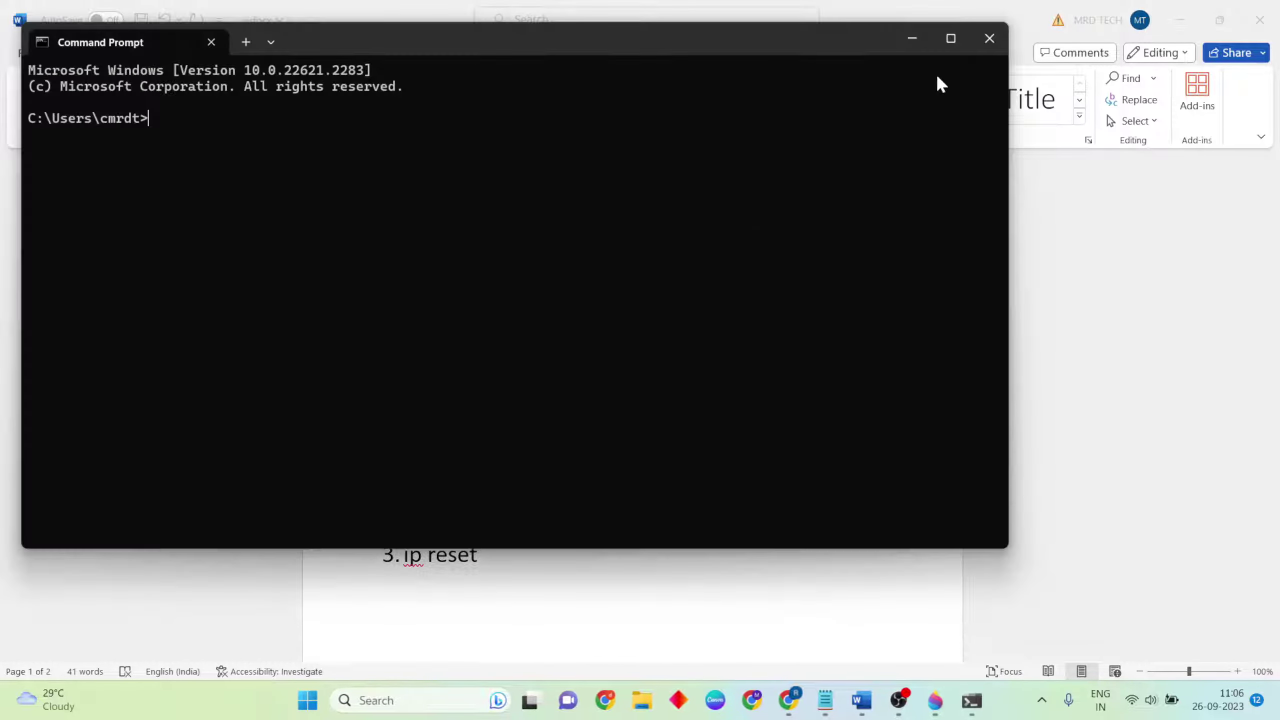
left_click(986, 40)
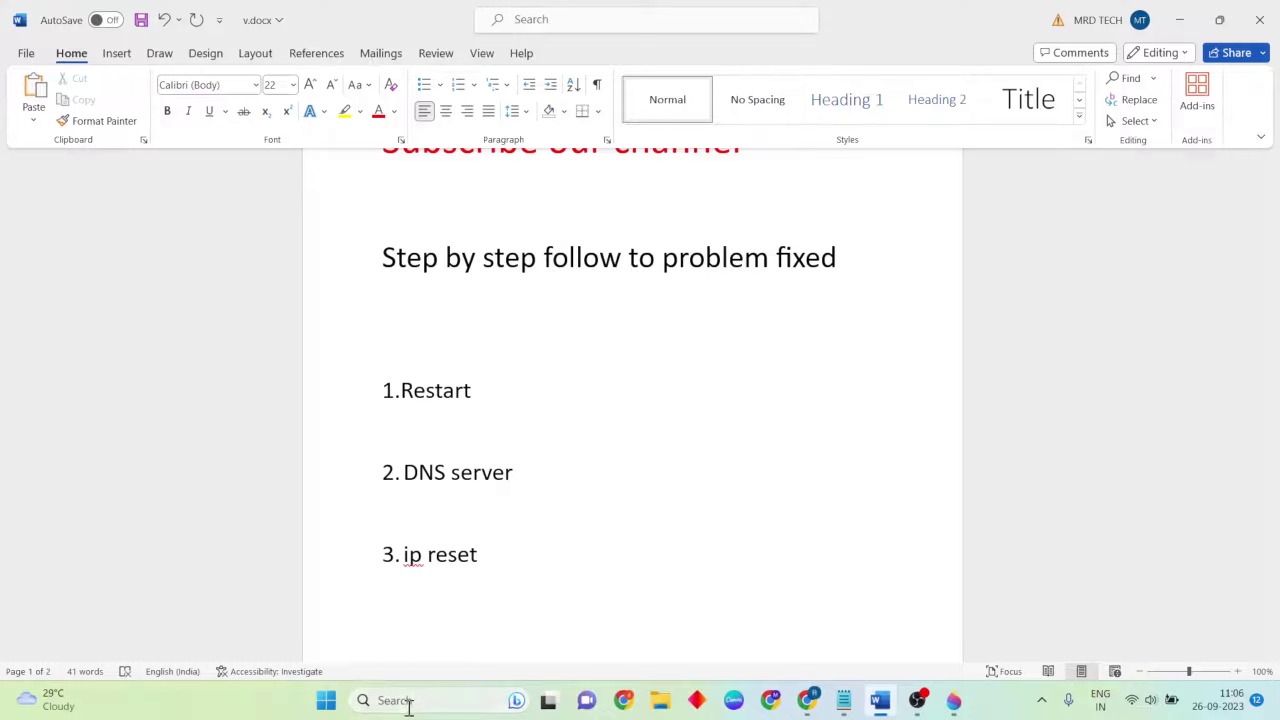
Launch Command Prompt as administrator and make its window active
left_click(410, 699)
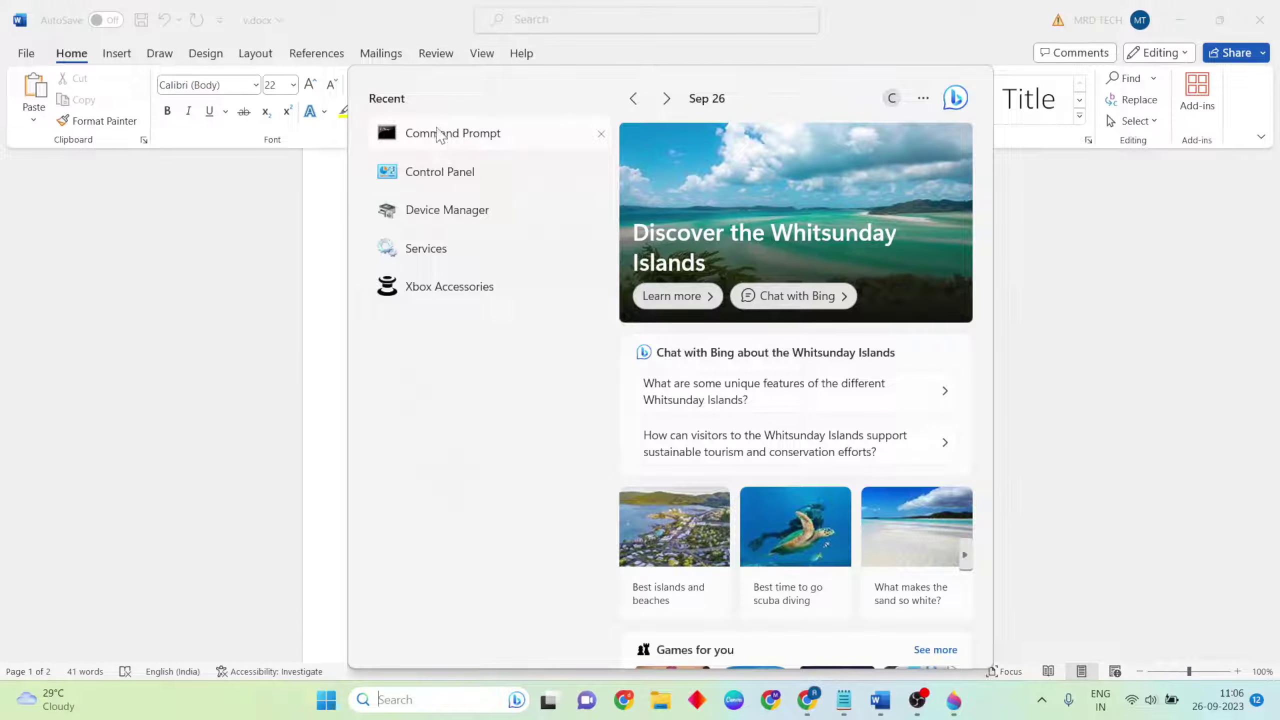
right_click(440, 133)
left_click(521, 150)
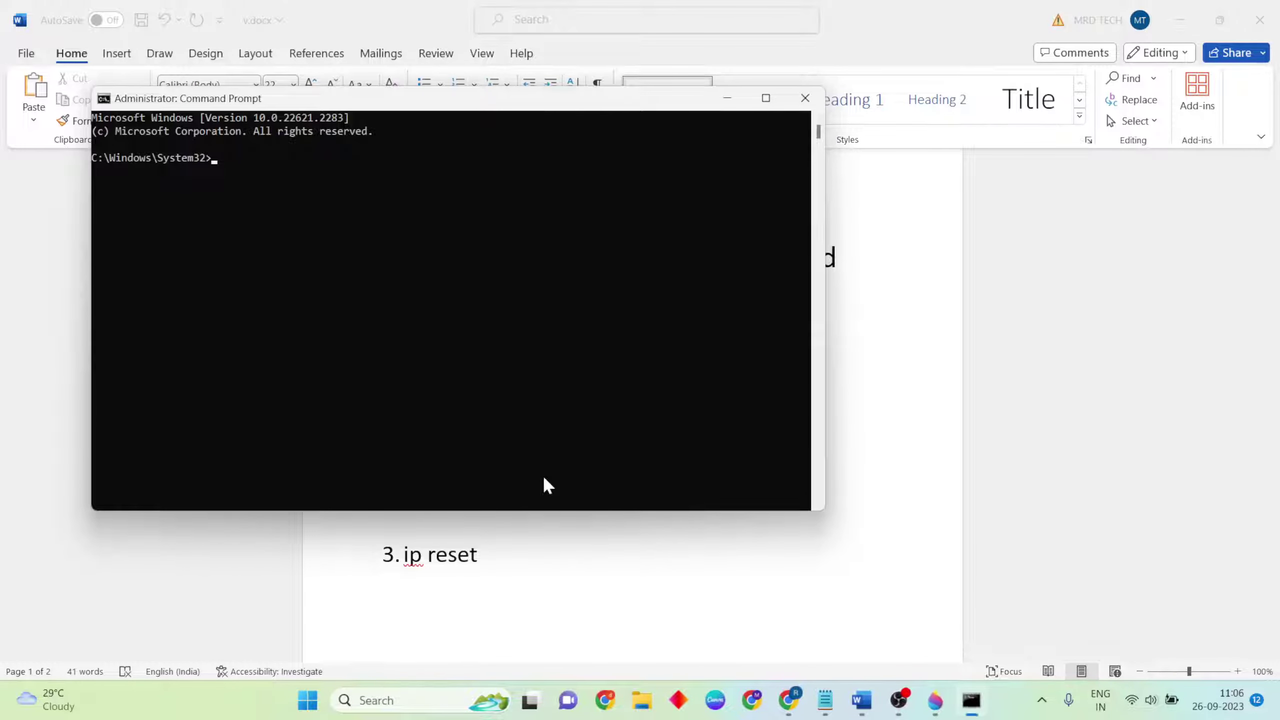
left_click(240, 157)
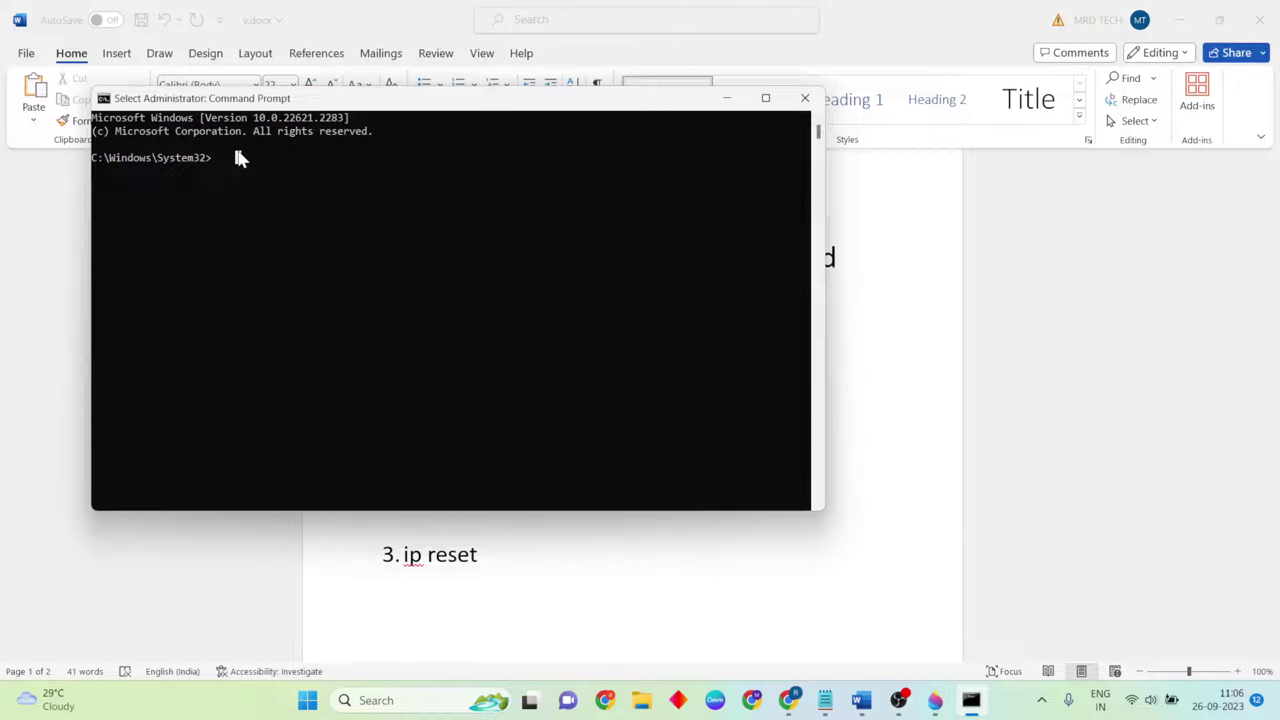
key("Escape")
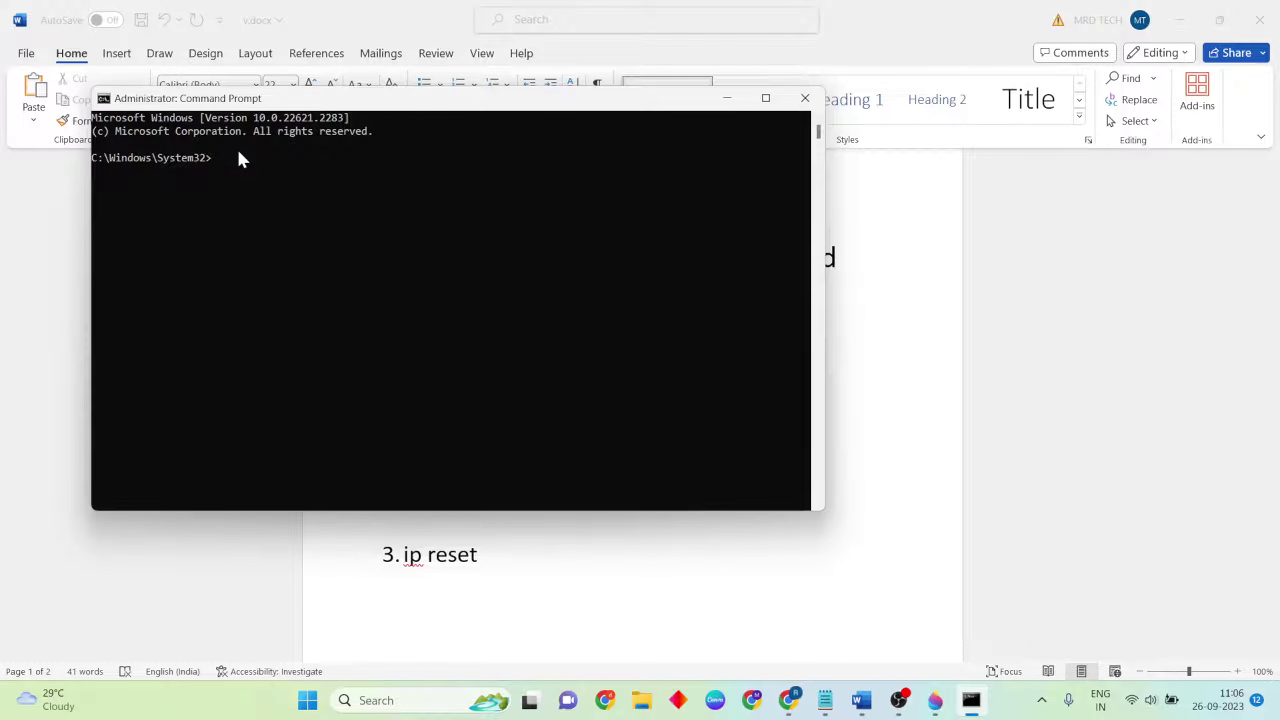
Run ipconfig /flushdns and netsh int ip reset in the elevated console, then exit
left_click(1179, 19)
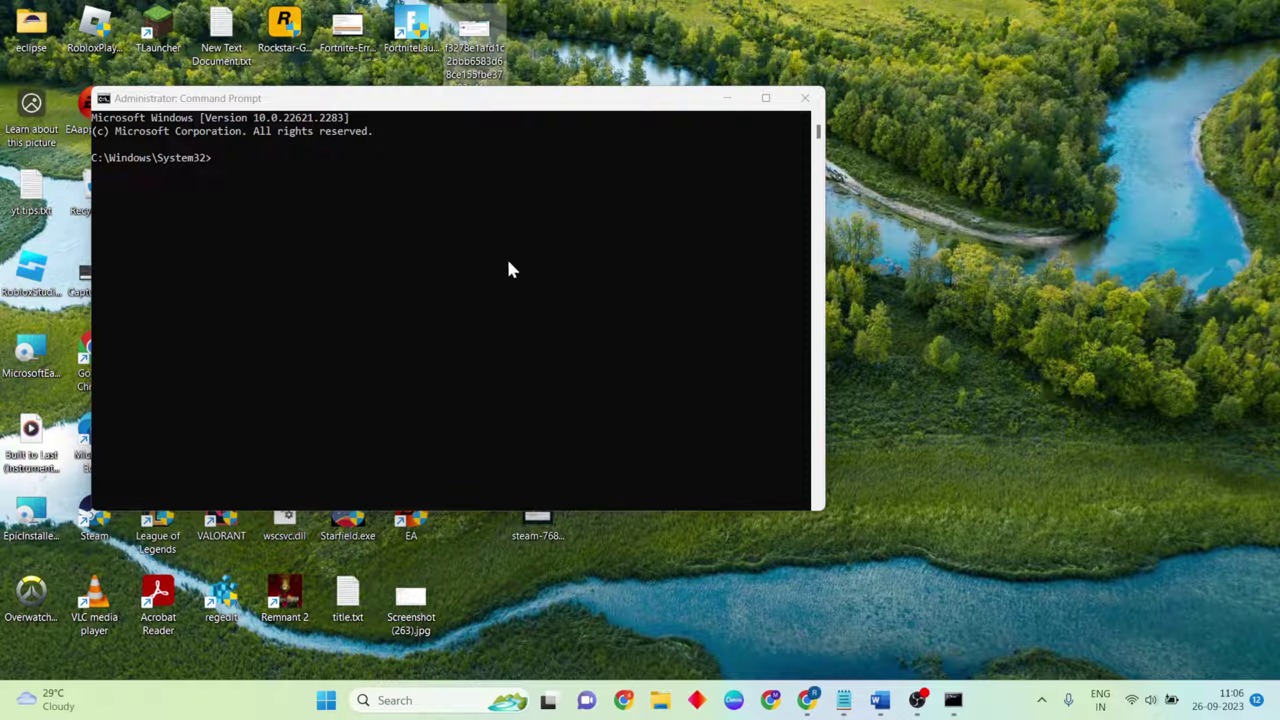
left_click(230, 158)
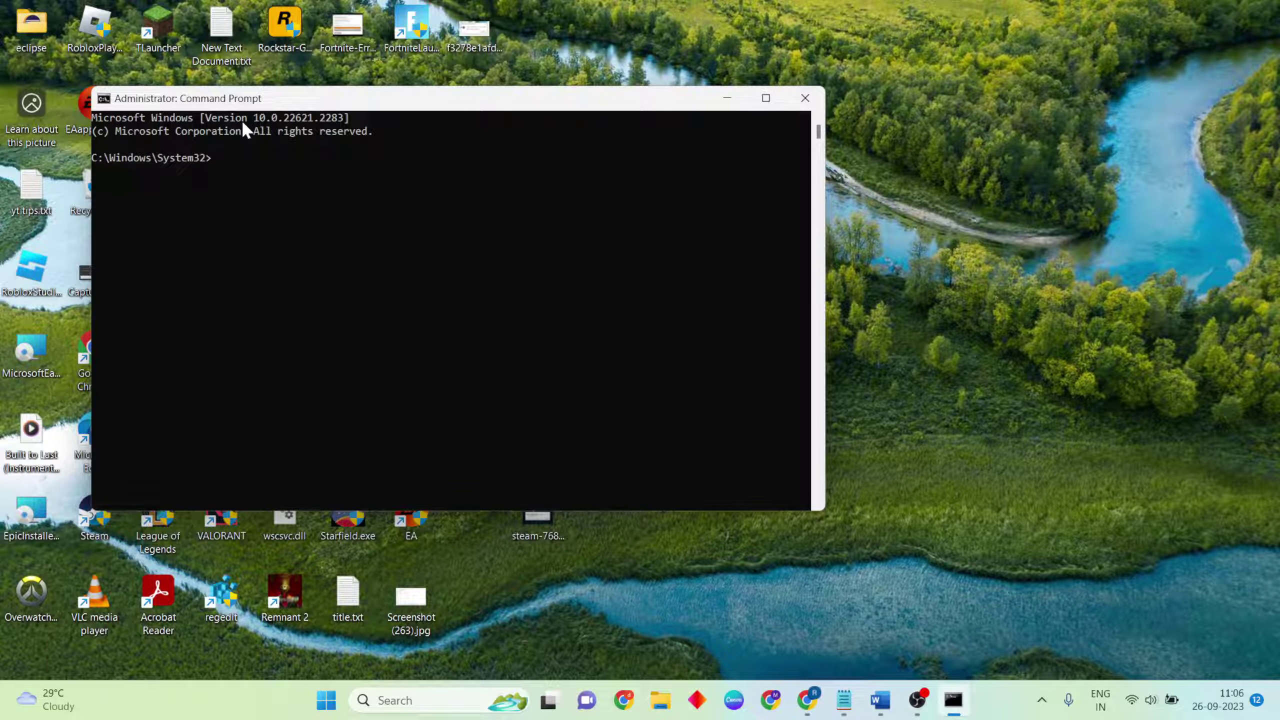
type("ipcon")
type("fig /")
type("flush")
type("dns")
key("Return")
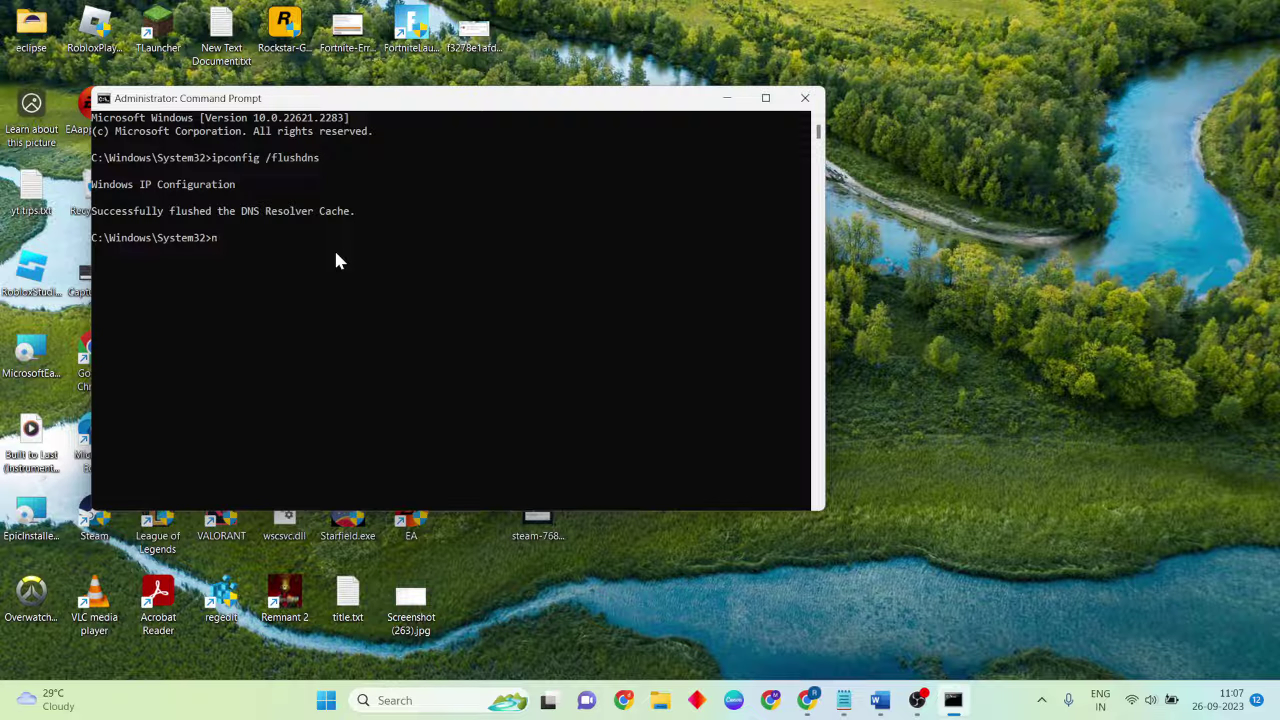
type("netsh int ip reset")
key("Return")
type("exit")
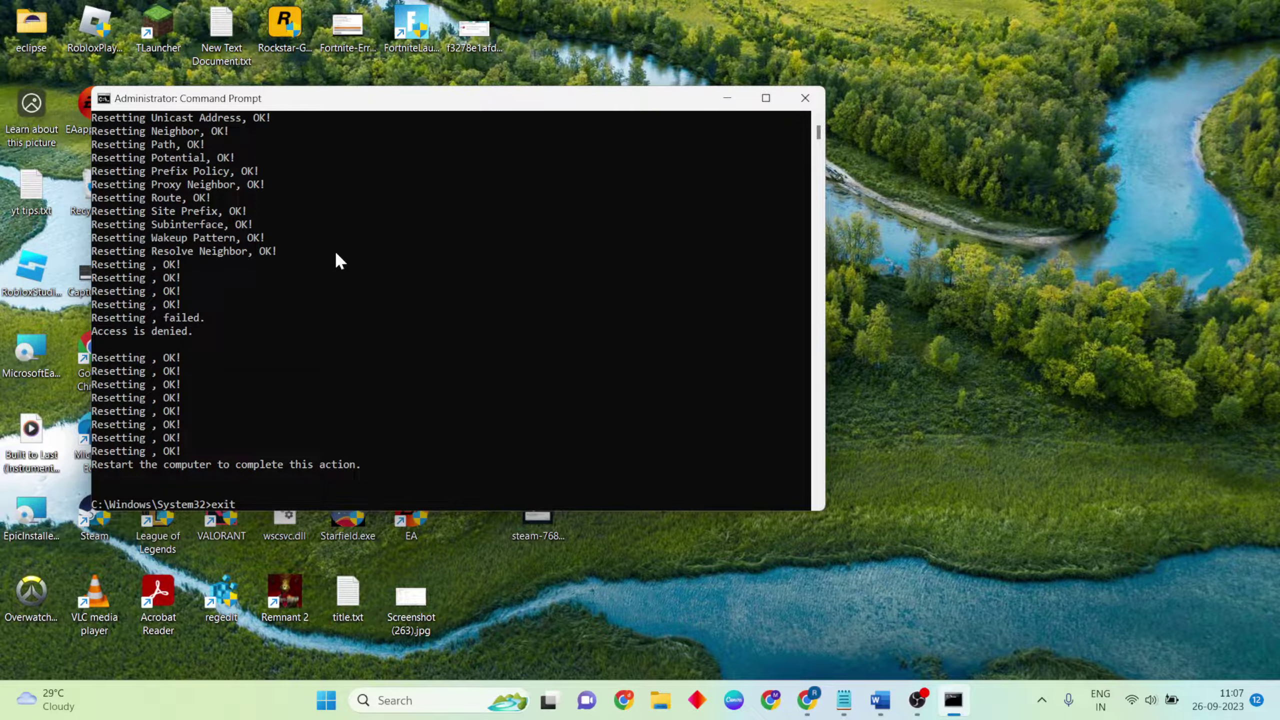
key("Return")
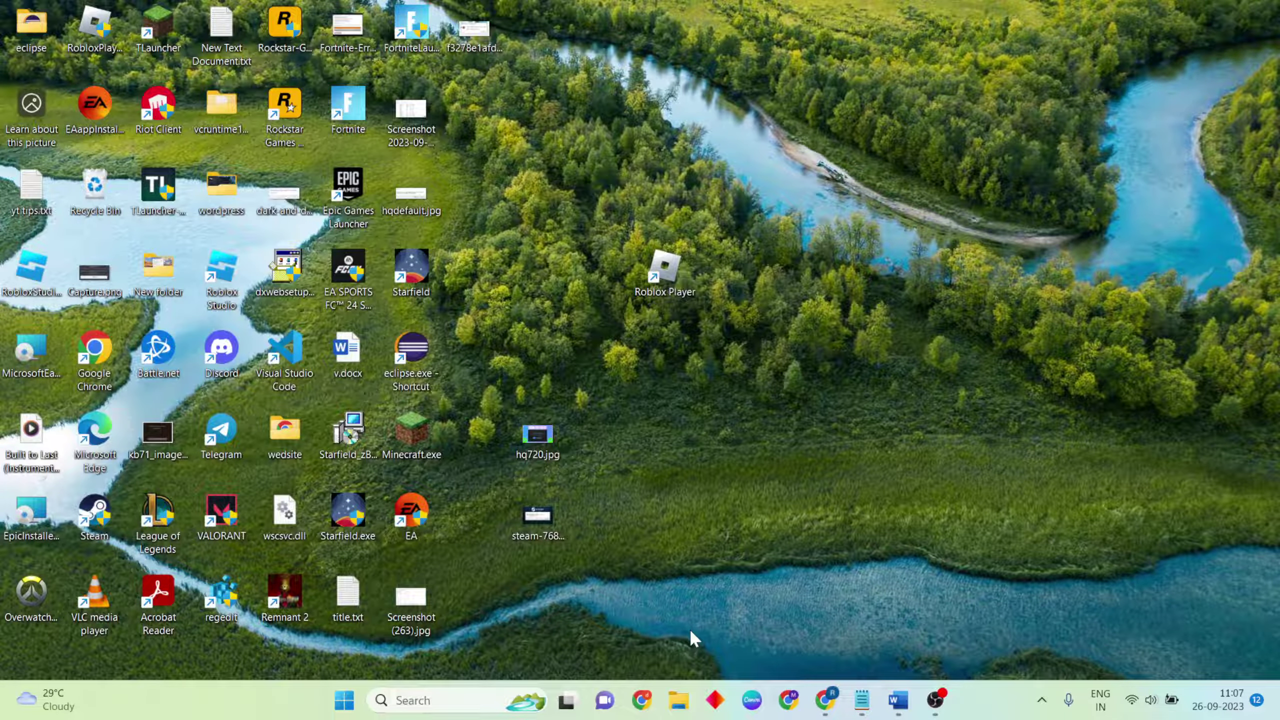
Restore v.docx in Word from the taskbar
left_click(897, 701)
scroll(727, 527, "down", 5)
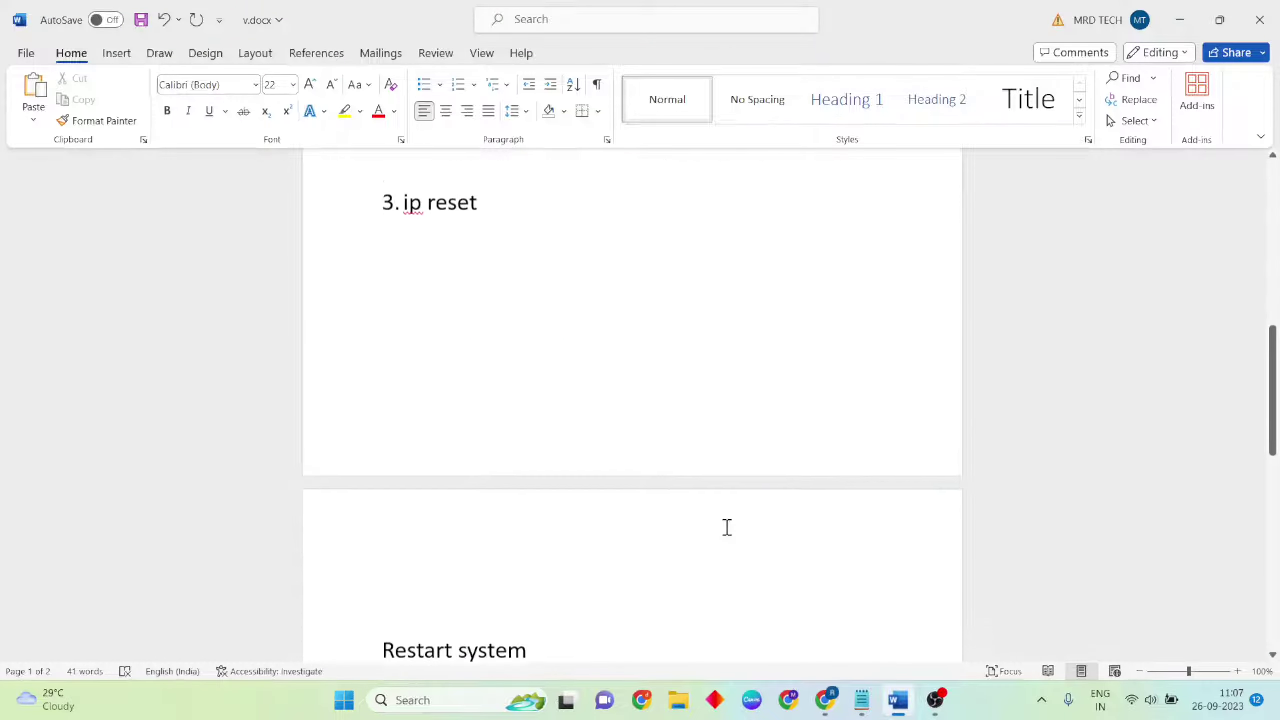
scroll(727, 527, "down", 1)
scroll(686, 607, "down", 5)
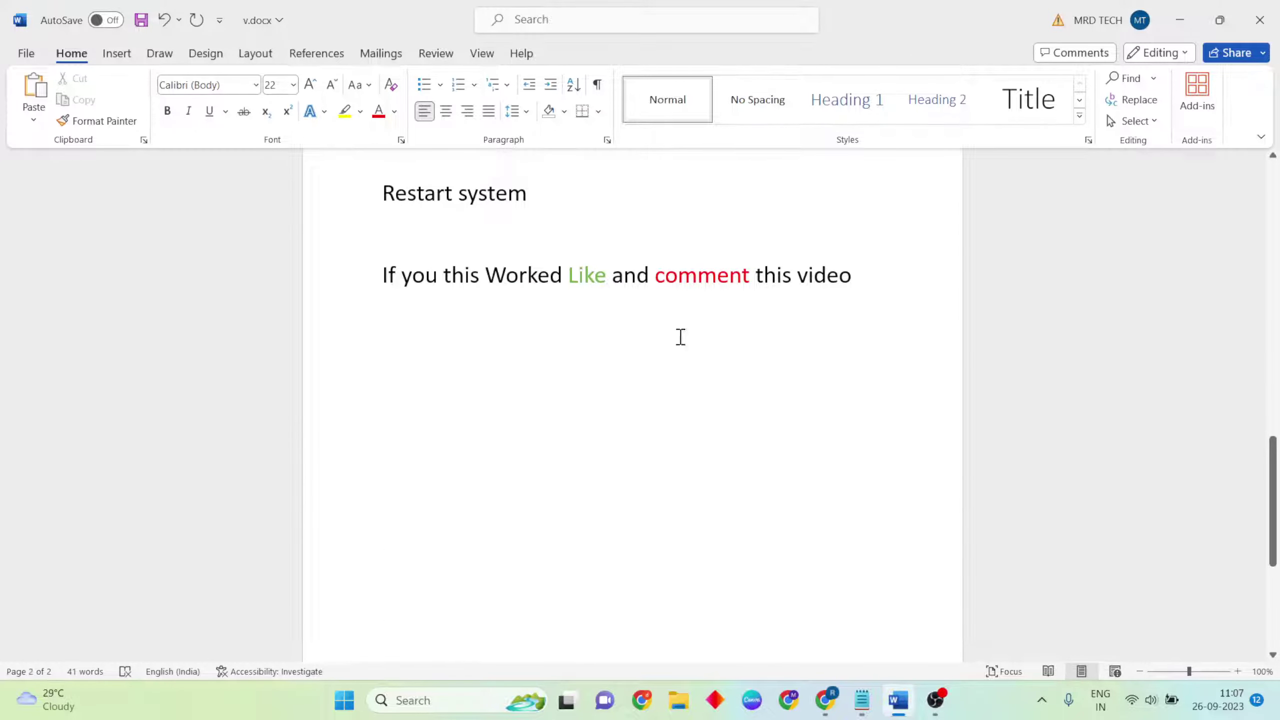